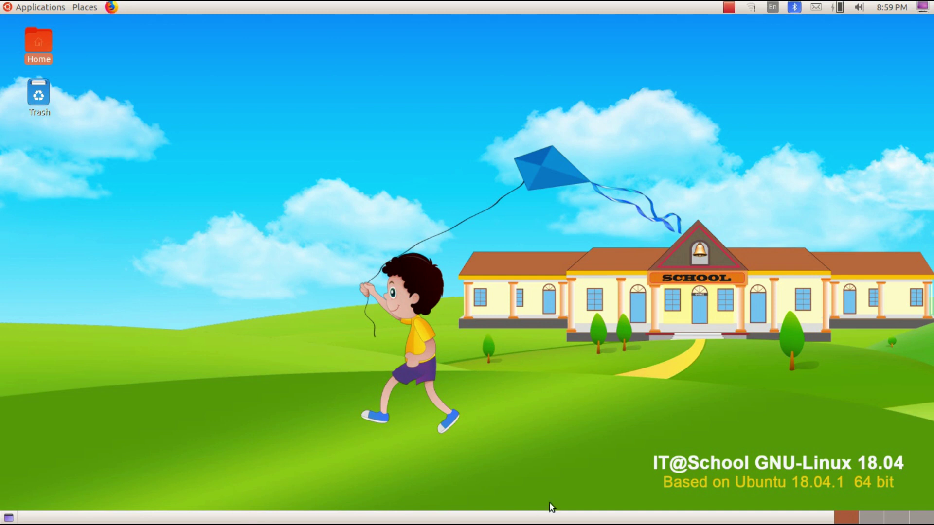
Open letter.odt from Home > School_Resources > Standard_10 in Writer
{"action": "double_click", "coordinate": [37, 46]}
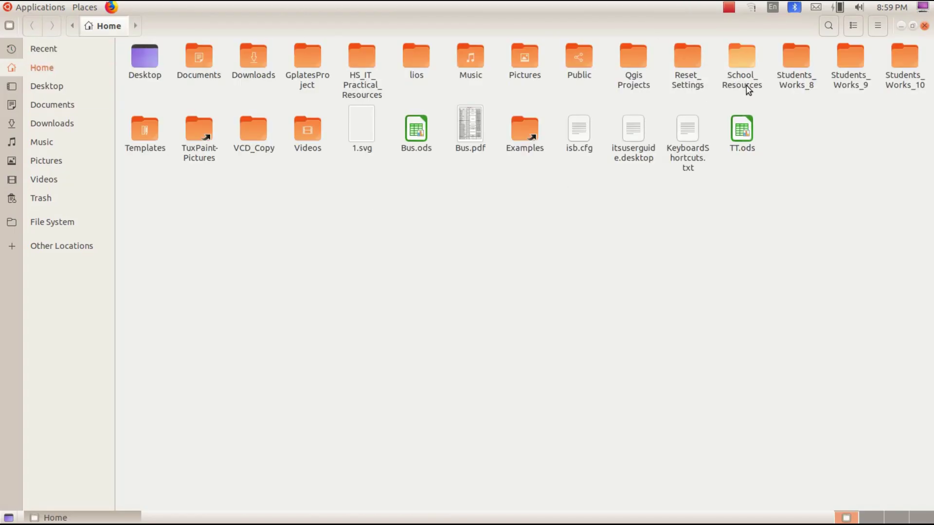
{"action": "double_click", "coordinate": [751, 71]}
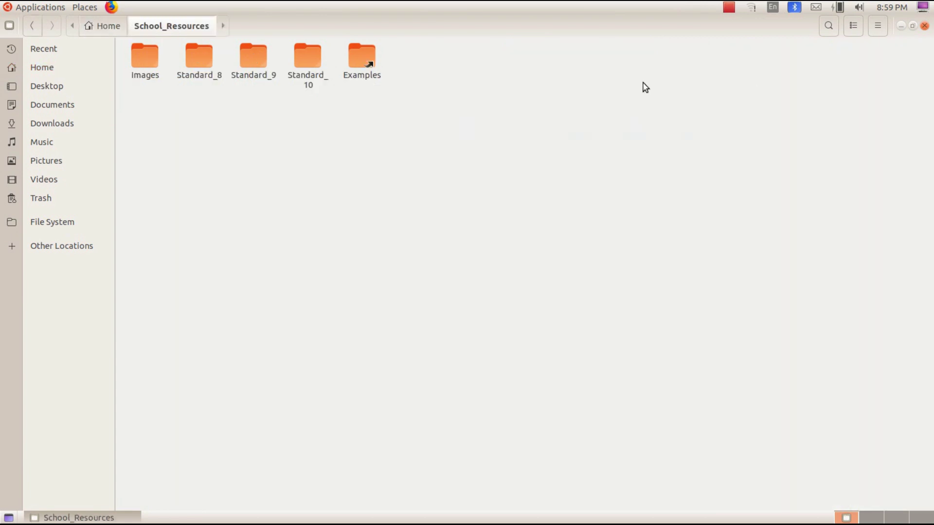
{"action": "double_click", "coordinate": [307, 57]}
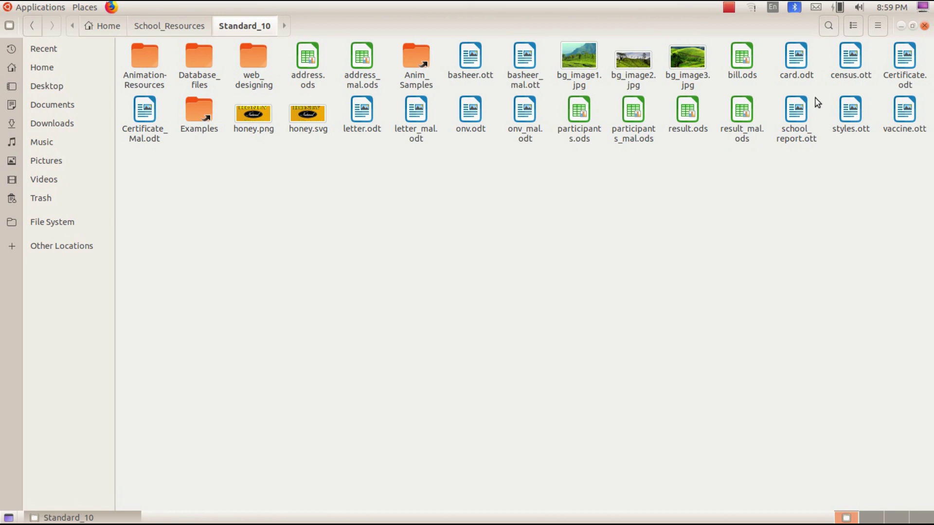
{"action": "left_click", "coordinate": [370, 122]}
{"action": "double_click", "coordinate": [370, 122]}
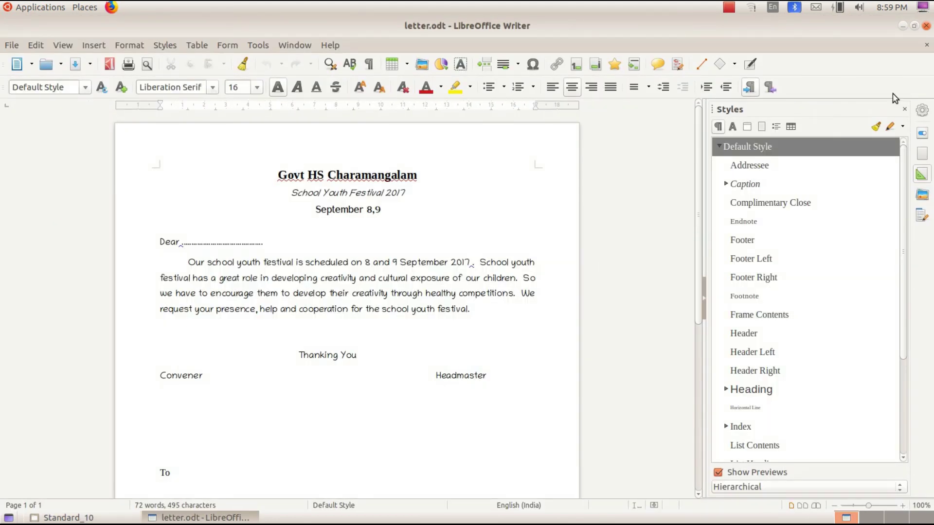
Close the Styles sidebar beside the letter
{"action": "left_click", "coordinate": [904, 109]}
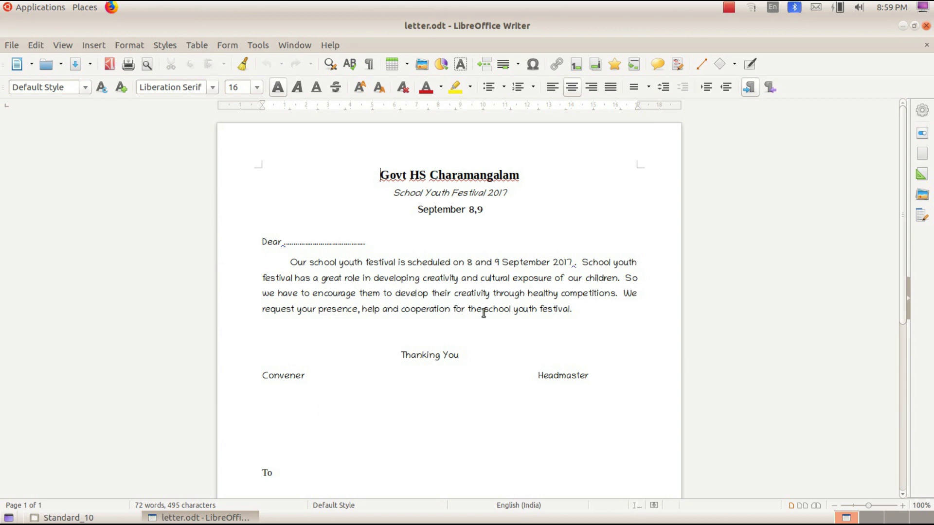
Open Insert > Field > More Fields and show the Database tab
{"action": "left_click", "coordinate": [89, 44]}
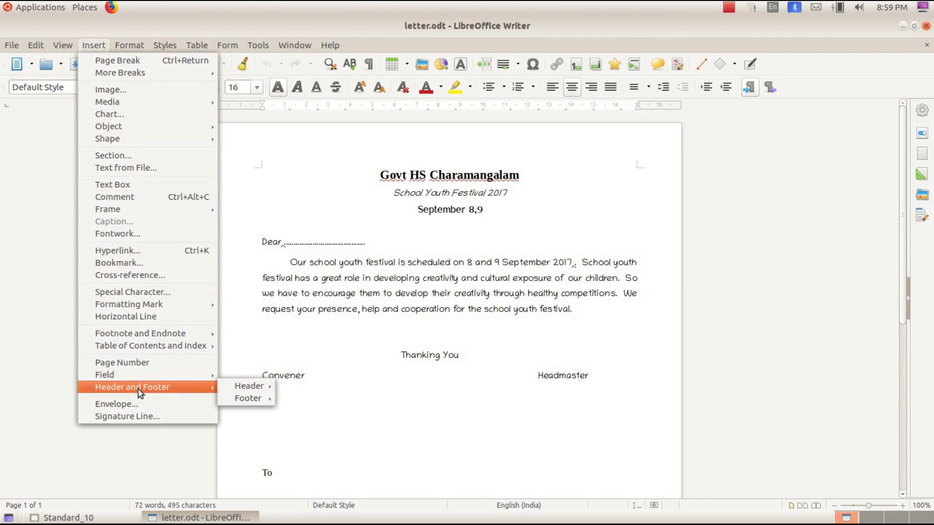
{"action": "mouse_move", "coordinate": [141, 377]}
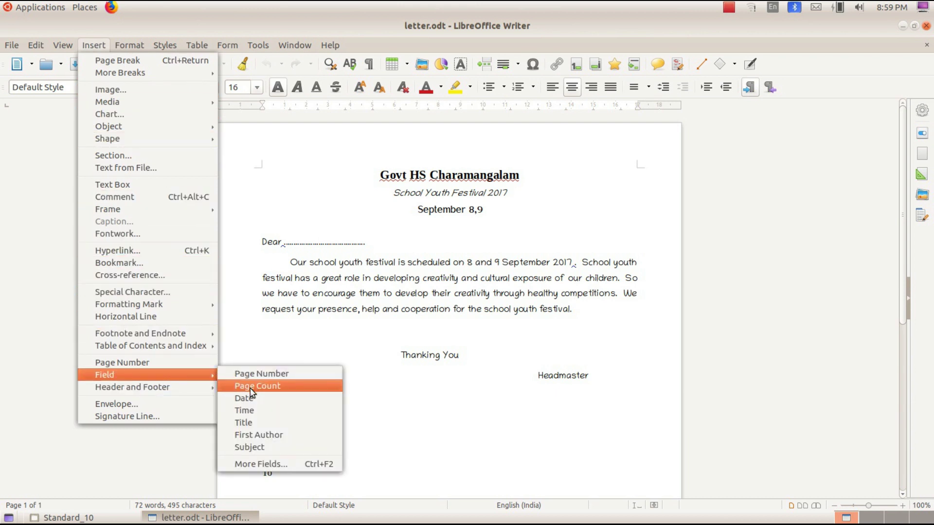
{"action": "left_click", "coordinate": [257, 464]}
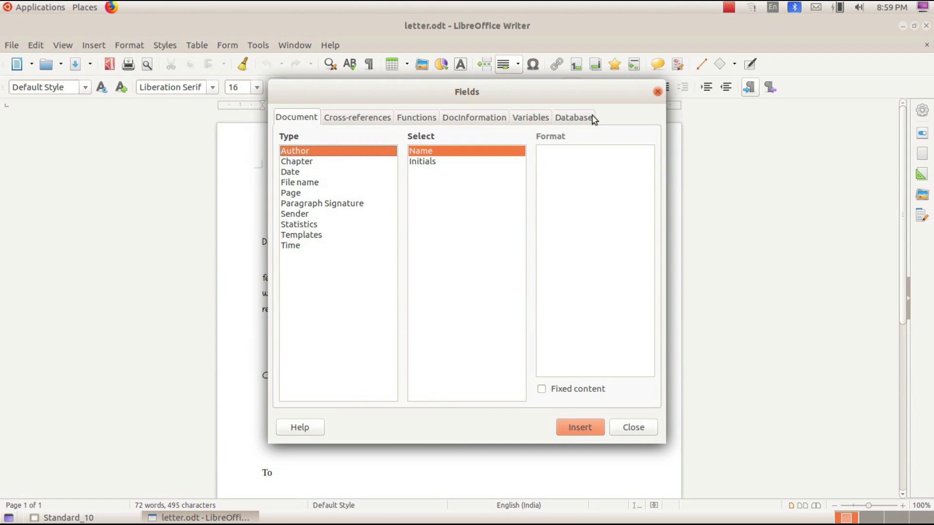
{"action": "left_click", "coordinate": [567, 118]}
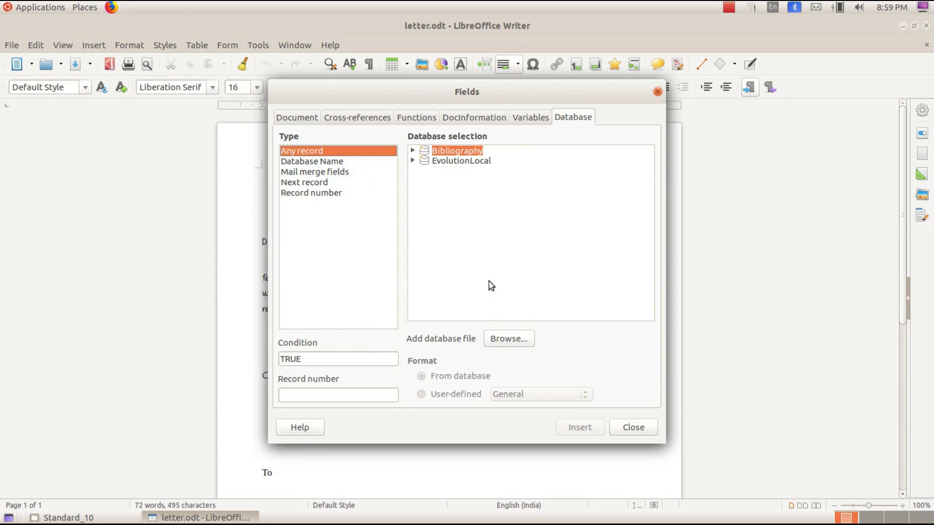
Add address.ods from ict/School_Resources/Standard_10 as a database source
{"action": "left_click", "coordinate": [515, 341]}
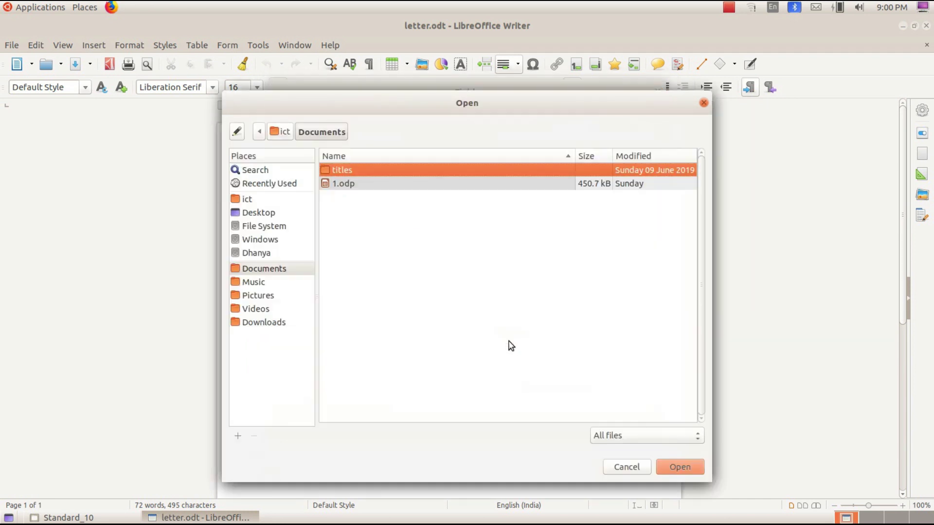
{"action": "left_click", "coordinate": [260, 198]}
{"action": "double_click", "coordinate": [383, 316]}
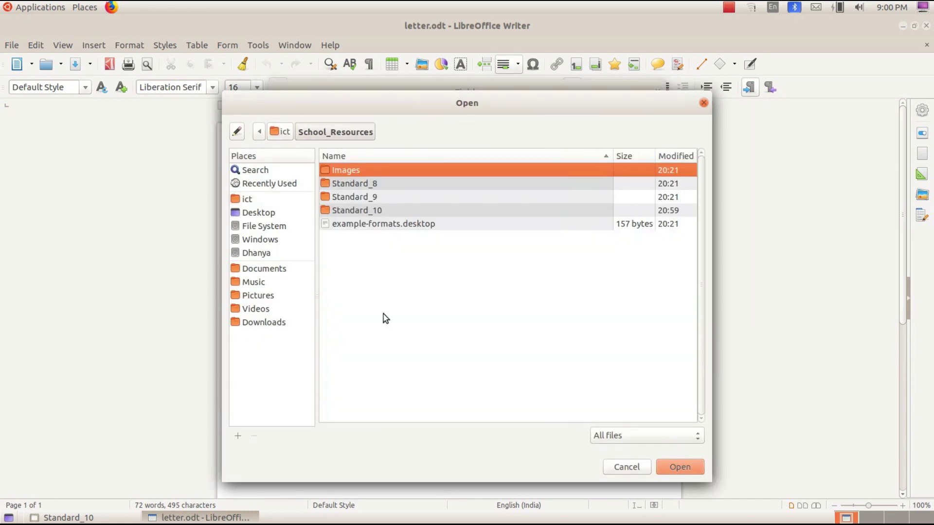
{"action": "left_click", "coordinate": [373, 212]}
{"action": "double_click", "coordinate": [371, 210]}
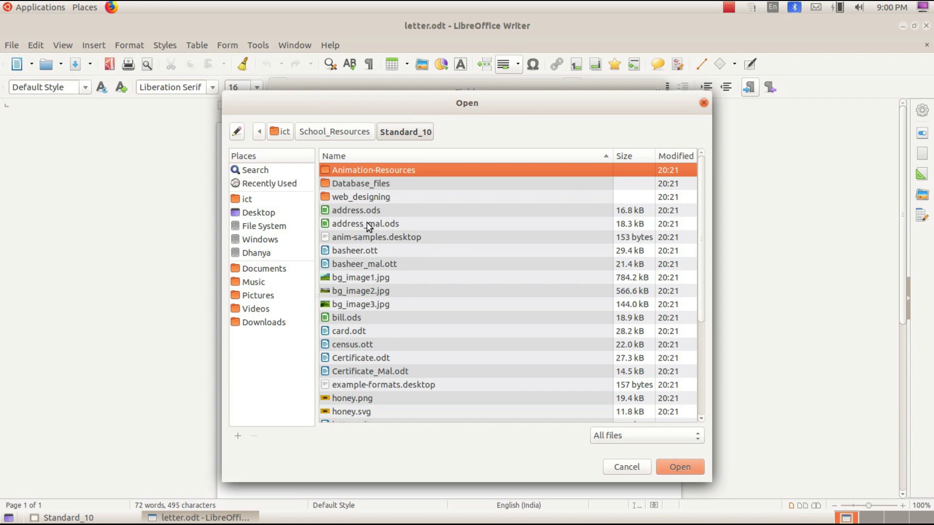
{"action": "left_click", "coordinate": [370, 213]}
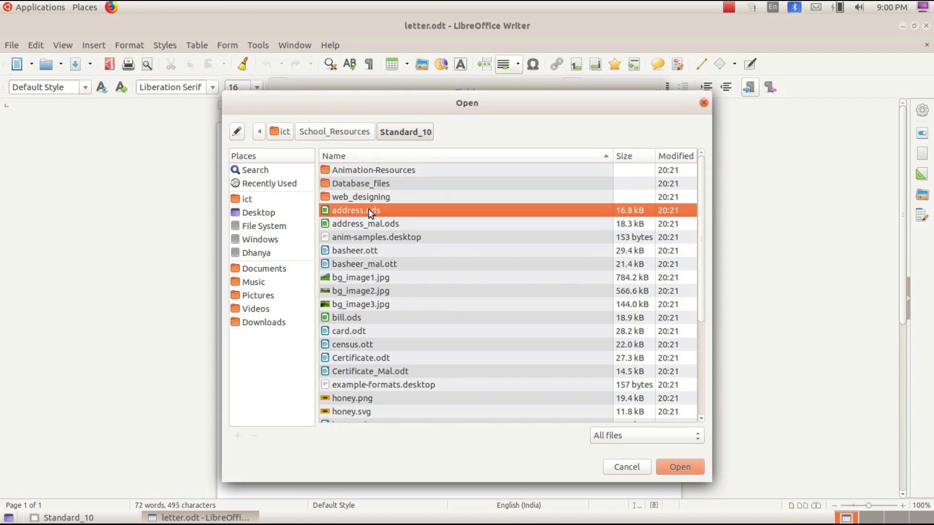
{"action": "double_click", "coordinate": [371, 212]}
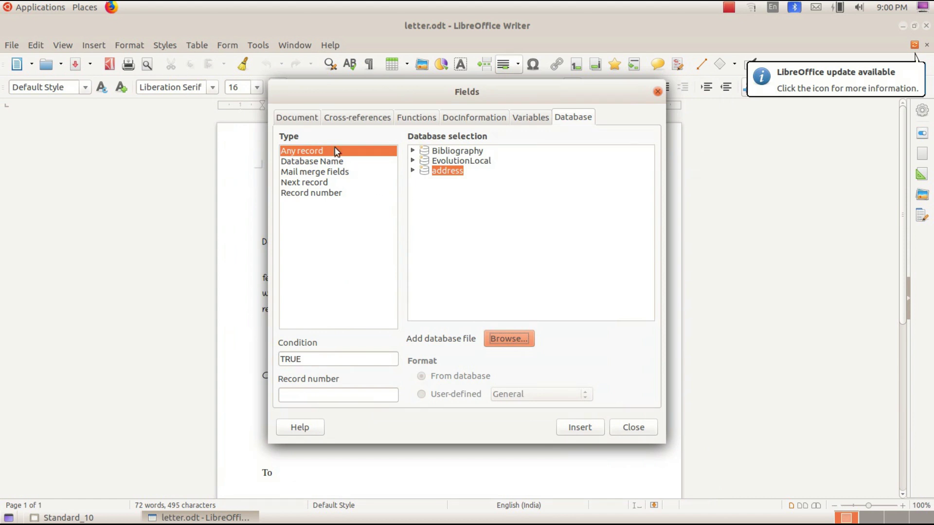
Select Mail merge fields, expand address > Sheet1, and move the Fields dialog right of the letter
{"action": "left_click", "coordinate": [307, 175]}
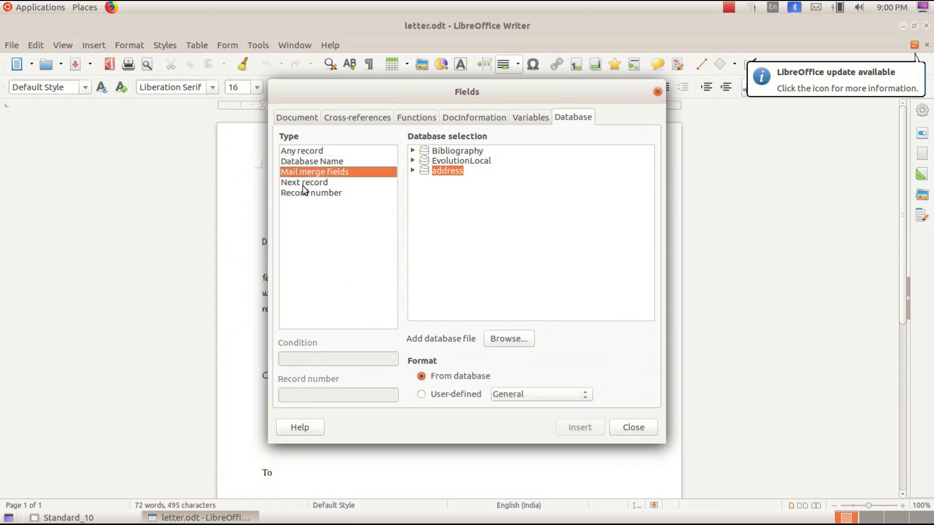
{"action": "left_click", "coordinate": [414, 171]}
{"action": "left_click", "coordinate": [413, 171]}
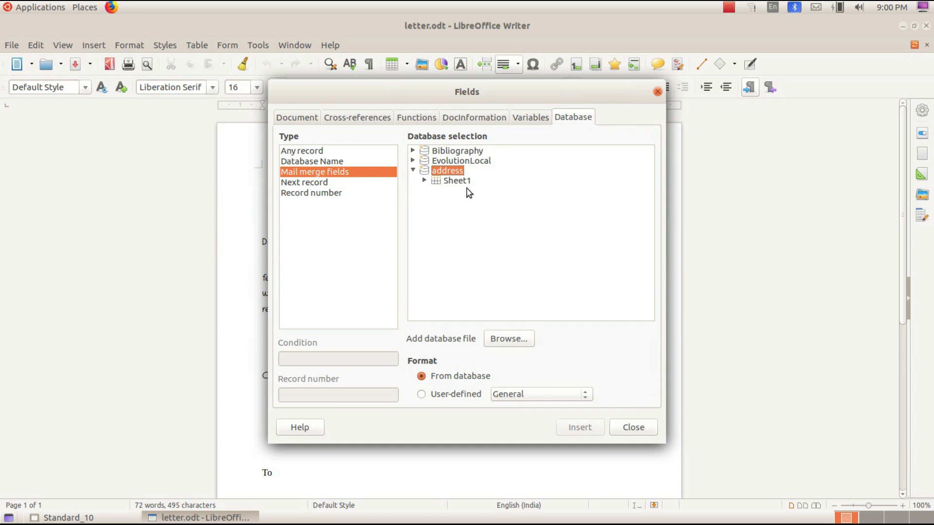
{"action": "left_click", "coordinate": [424, 181]}
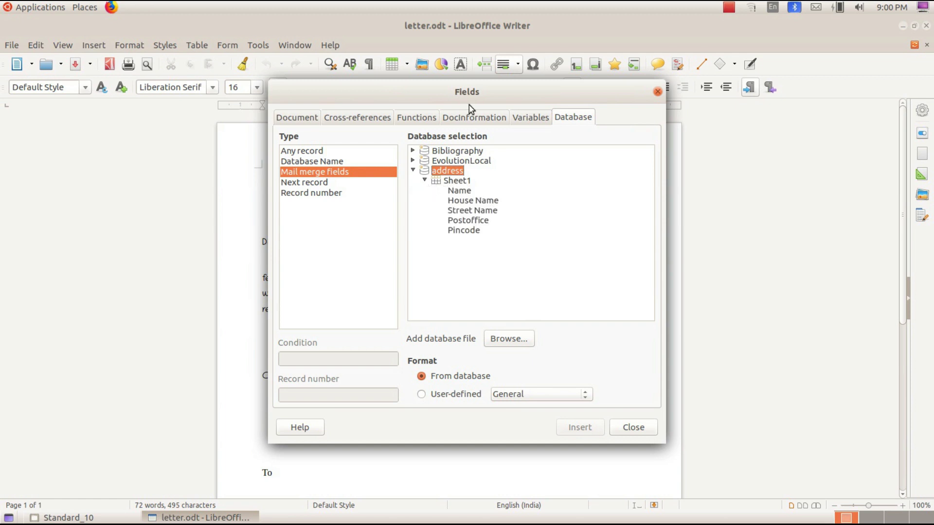
{"action": "left_click_drag", "start_coordinate": [463, 94], "coordinate": [708, 112]}
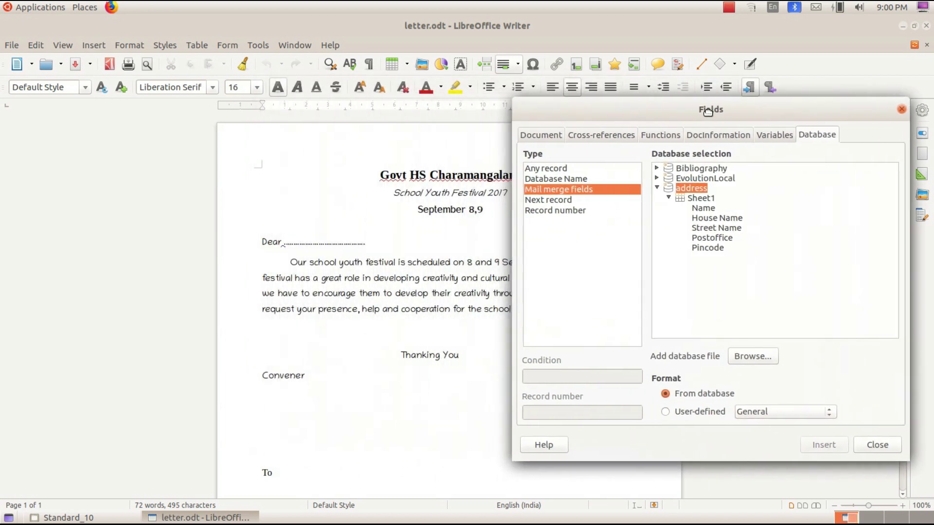
{"action": "left_click", "coordinate": [289, 464]}
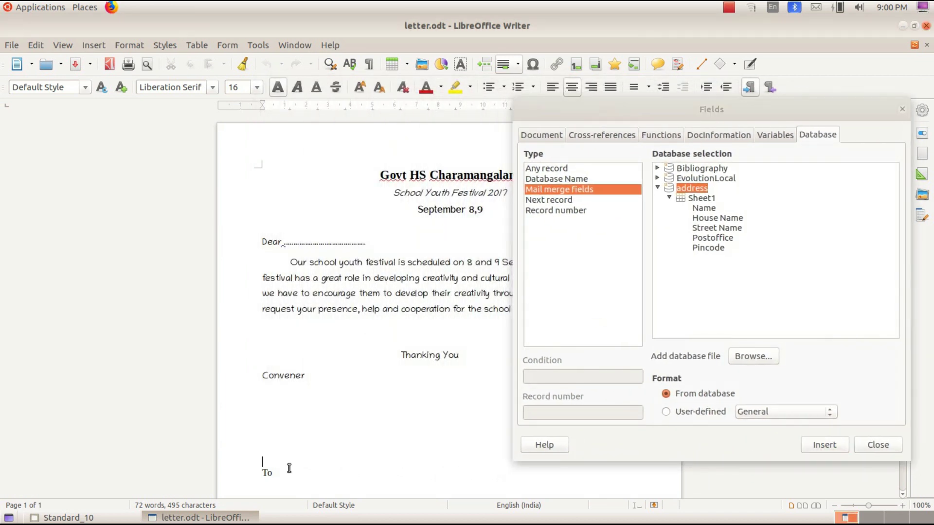
Insert Name and House Name merge fields on a new line below To
{"action": "left_click", "coordinate": [289, 470]}
{"action": "key", "text": "Return"}
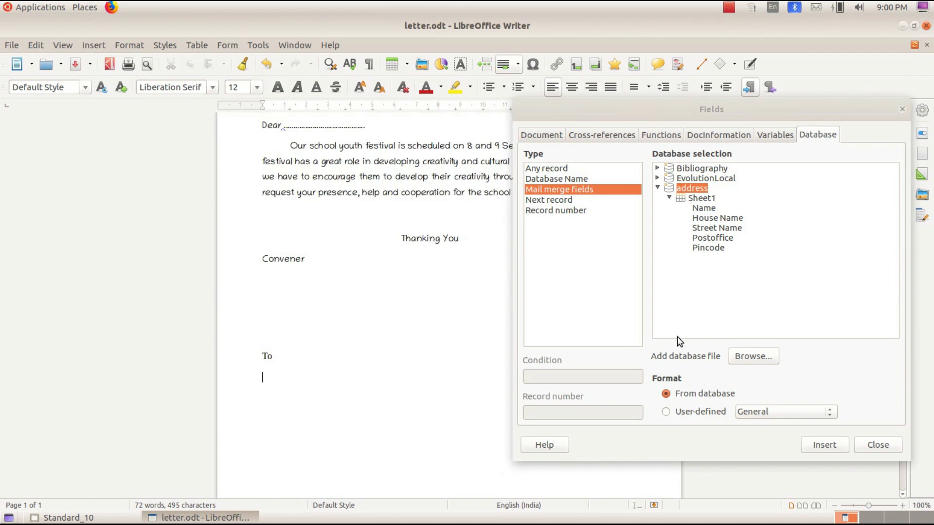
{"action": "left_click", "coordinate": [710, 210]}
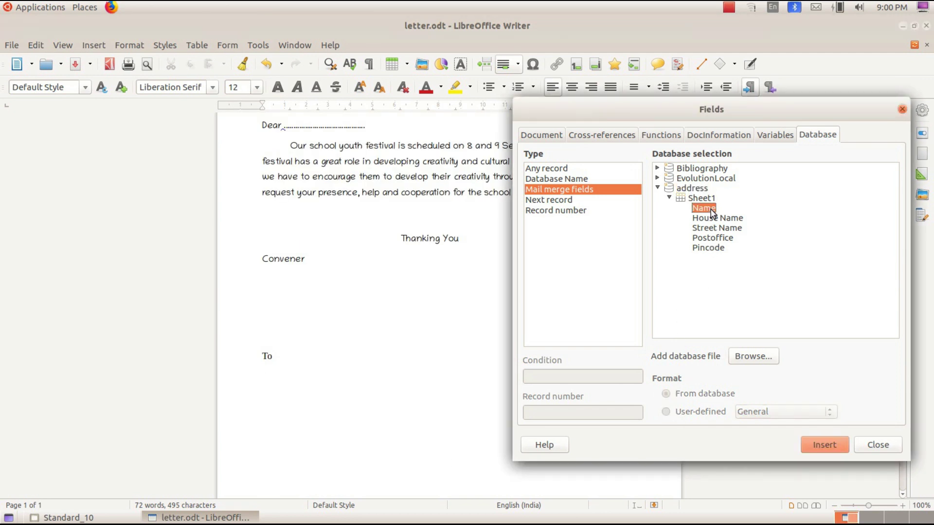
{"action": "double_click", "coordinate": [712, 213]}
{"action": "left_click", "coordinate": [318, 382]}
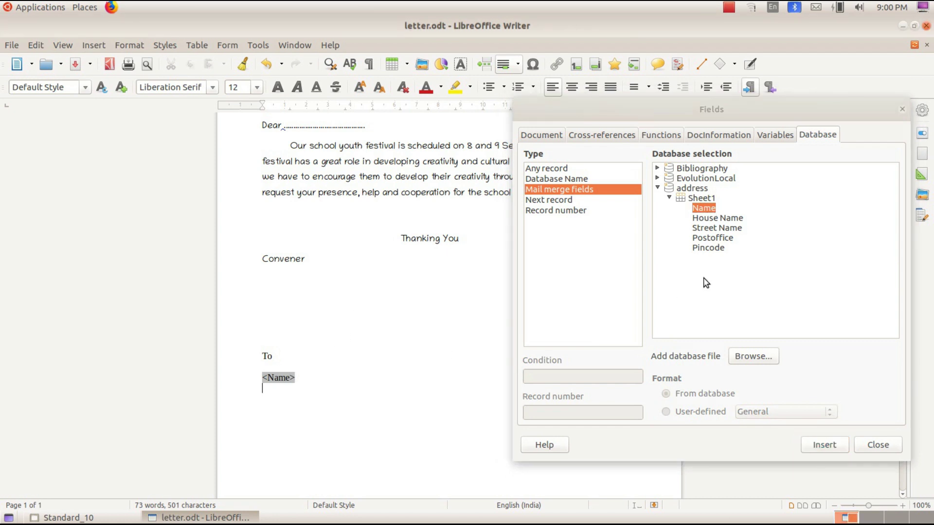
{"action": "double_click", "coordinate": [708, 219]}
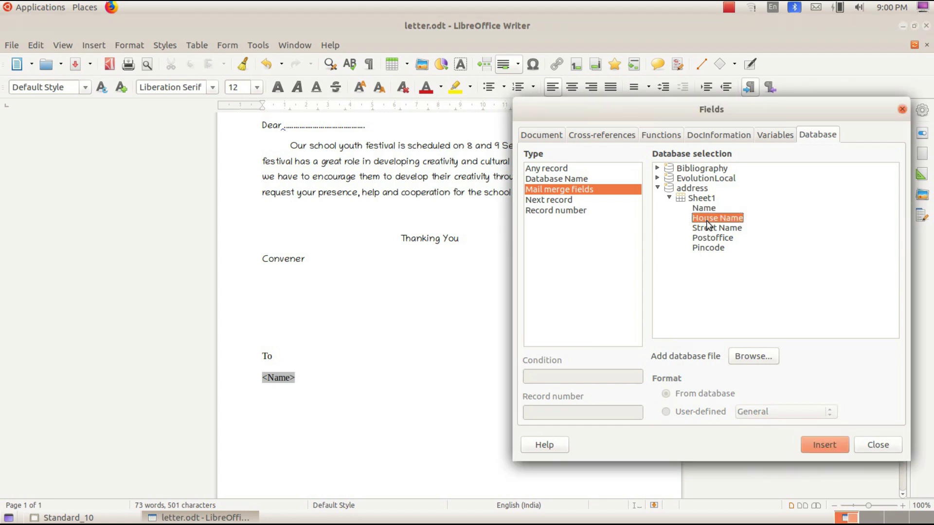
Add Street Name, Postoffice and Pincode merge fields on the following lines
{"action": "left_click", "coordinate": [348, 389]}
{"action": "key", "text": "Return"}
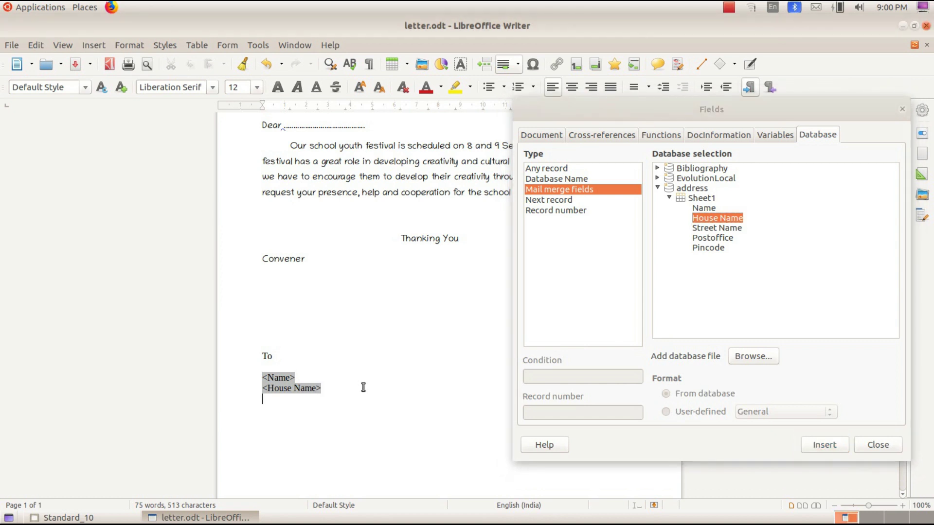
{"action": "double_click", "coordinate": [704, 229]}
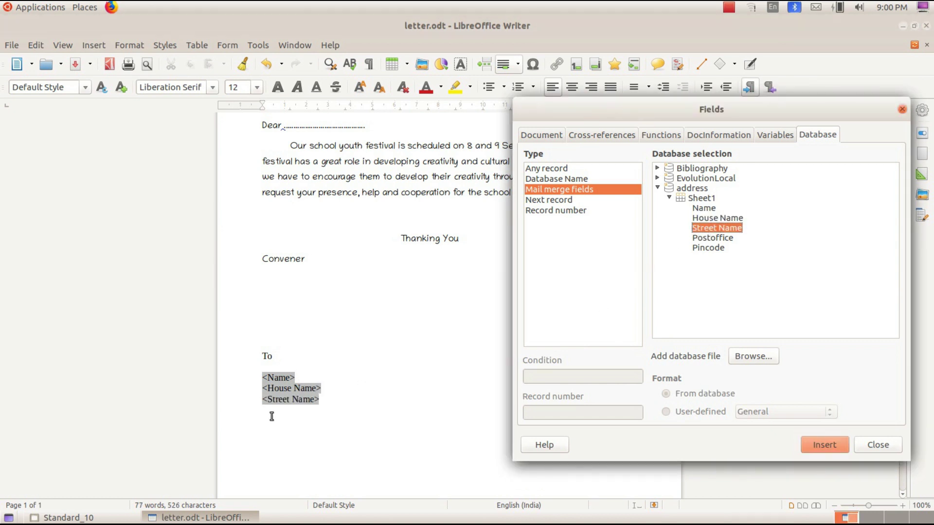
{"action": "left_click", "coordinate": [329, 398]}
{"action": "key", "text": "Return"}
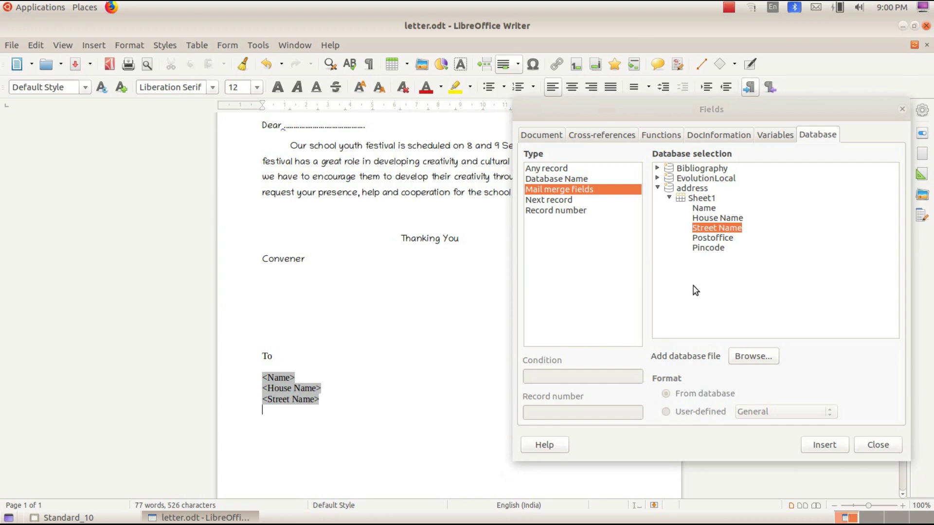
{"action": "double_click", "coordinate": [714, 238]}
{"action": "left_click", "coordinate": [312, 419]}
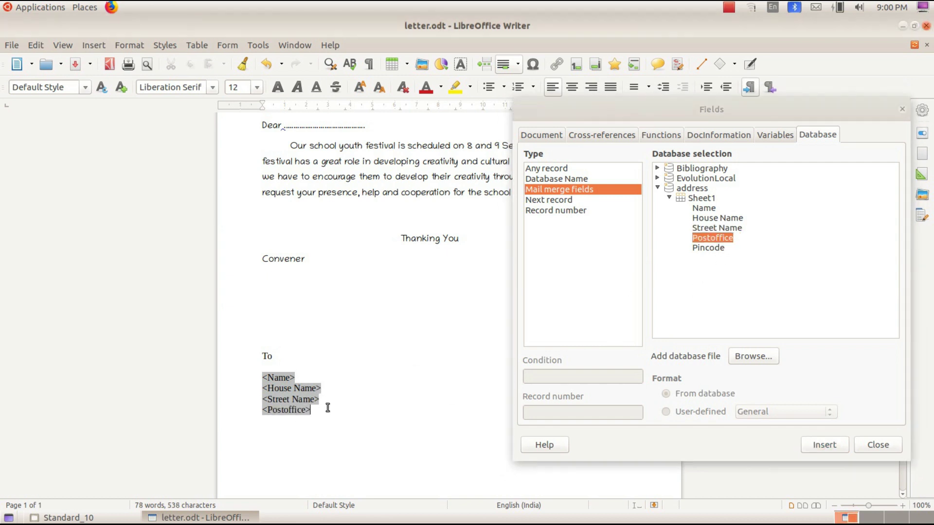
{"action": "double_click", "coordinate": [707, 248]}
{"action": "scroll", "coordinate": [351, 354], "scroll_direction": "up", "scroll_amount": 1}
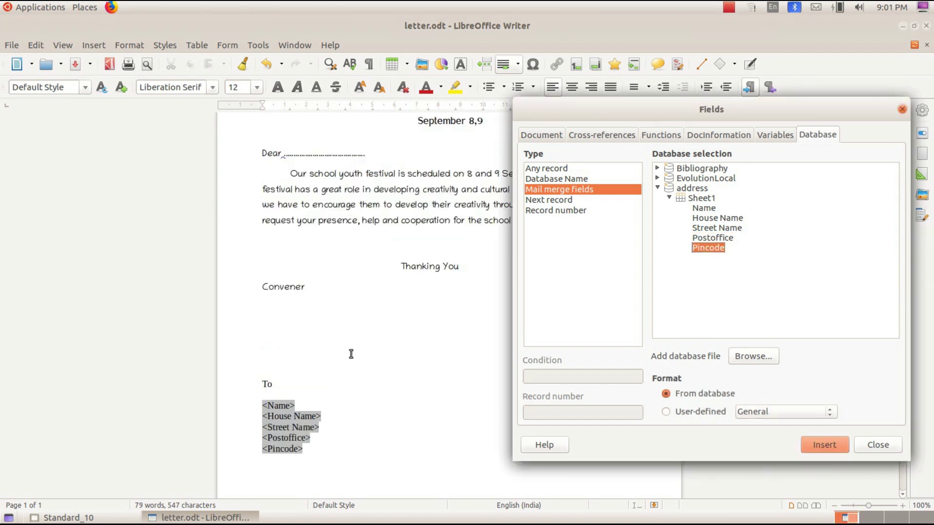
{"action": "scroll", "coordinate": [350, 340], "scroll_direction": "up", "scroll_amount": 2}
Insert the address Name merge field after 'Dear', then close the Fields dialog
{"action": "left_click", "coordinate": [301, 203]}
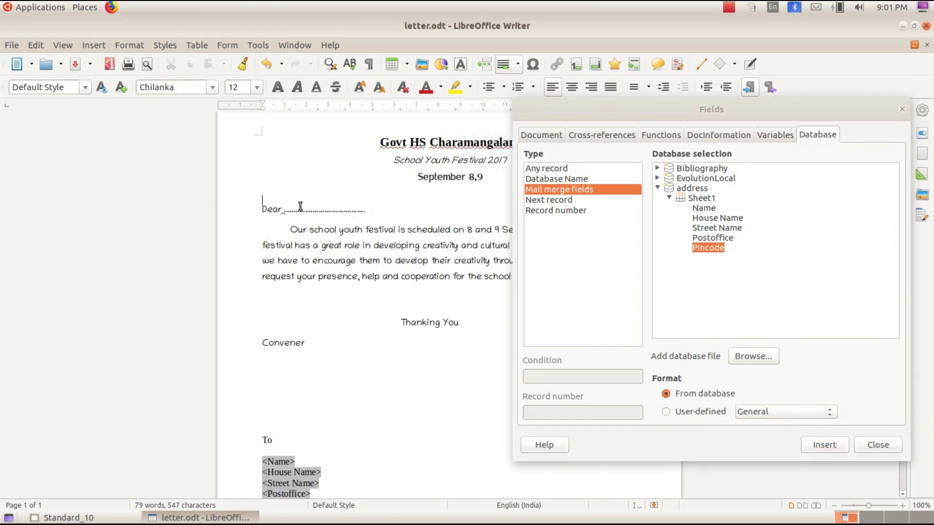
{"action": "double_click", "coordinate": [300, 206]}
{"action": "left_click", "coordinate": [299, 206]}
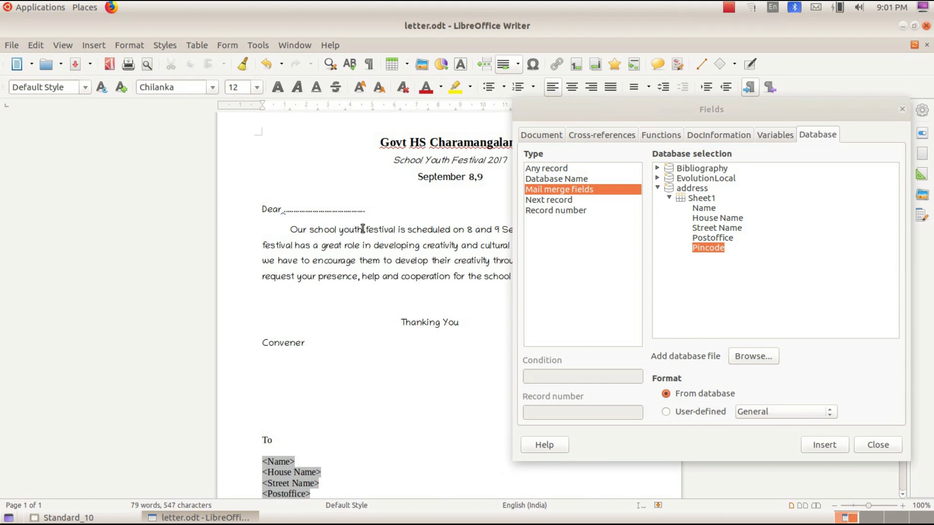
{"action": "left_click", "coordinate": [695, 209]}
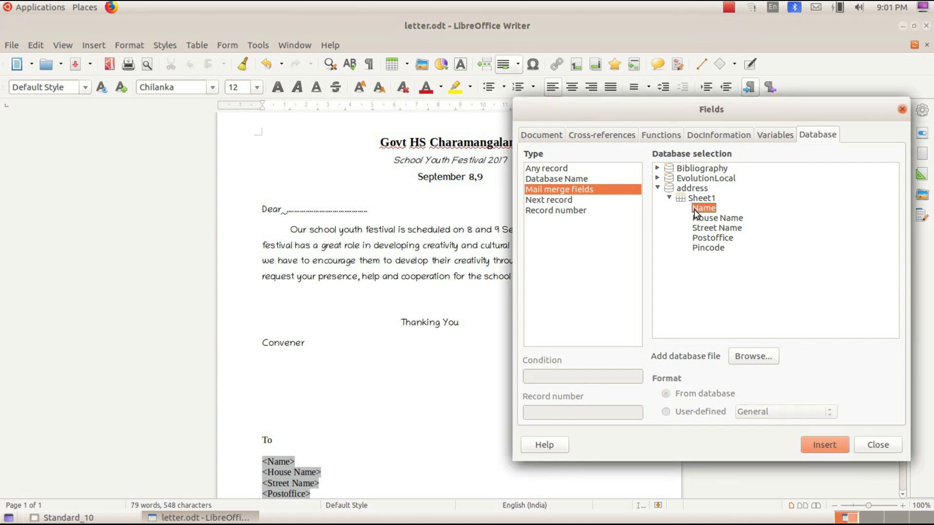
{"action": "double_click", "coordinate": [694, 209]}
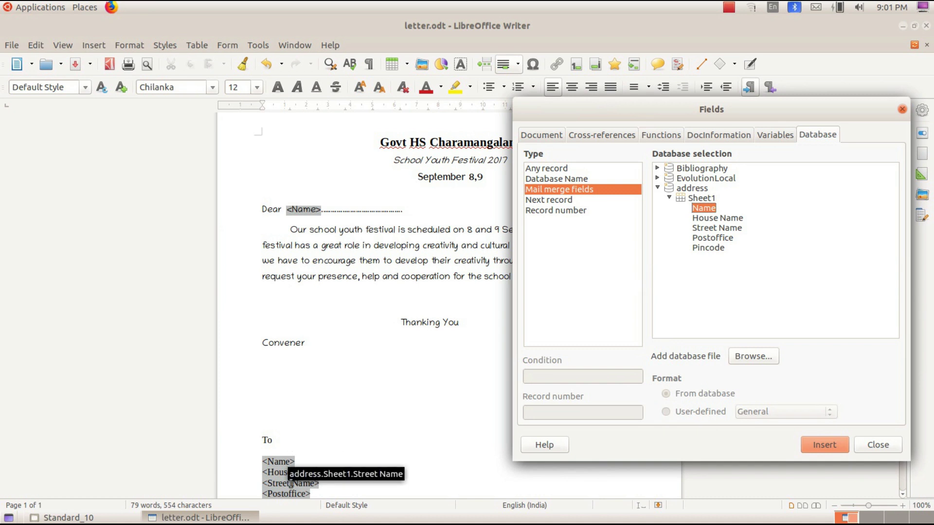
{"action": "scroll", "coordinate": [310, 460], "scroll_direction": "down", "scroll_amount": 1}
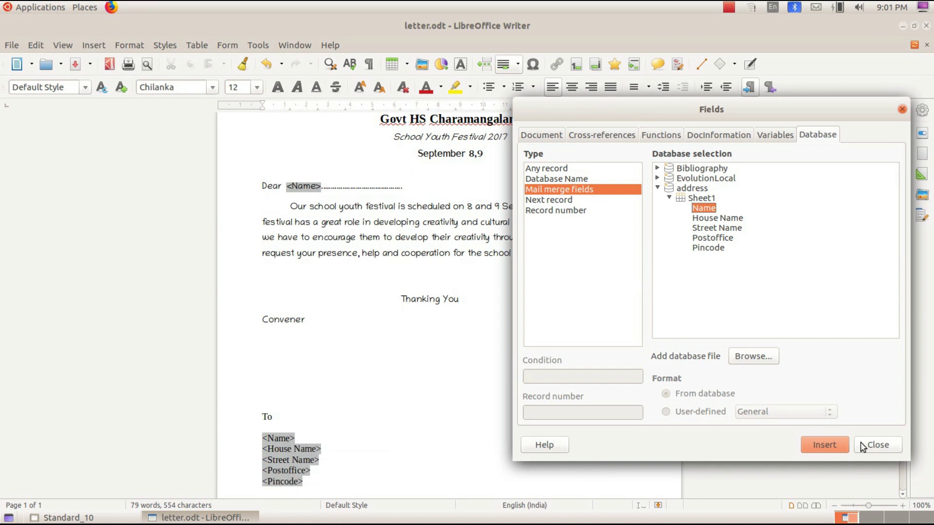
{"action": "left_click", "coordinate": [871, 449]}
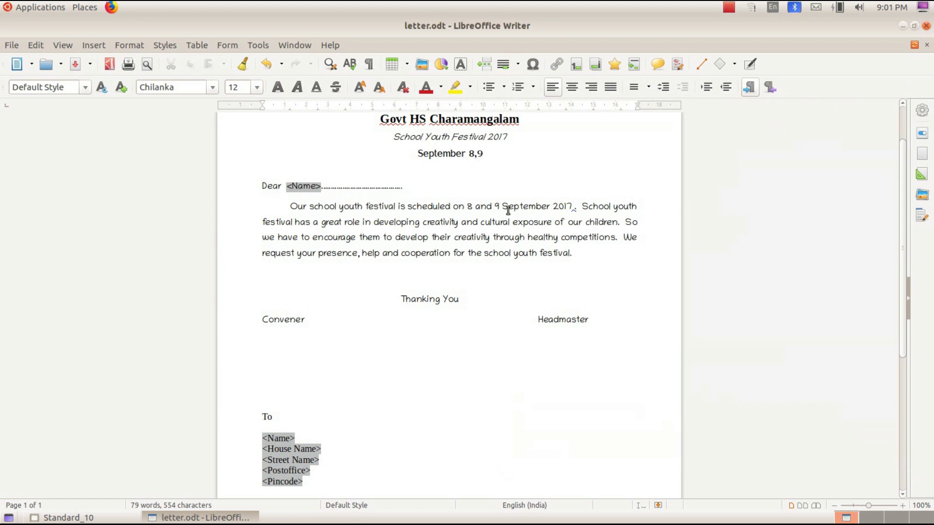
Print the document and confirm it as a form letter to reach Mail Merge
{"action": "left_click", "coordinate": [10, 45]}
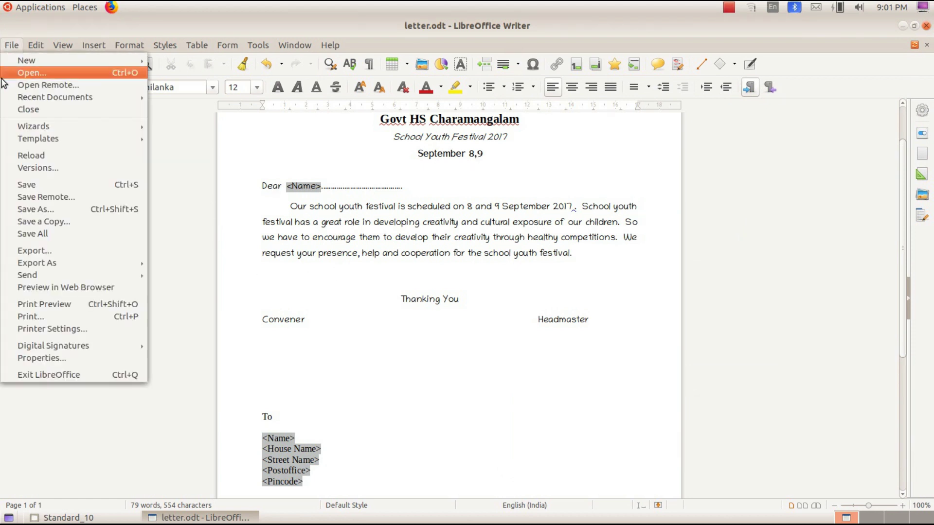
{"action": "left_click", "coordinate": [48, 316]}
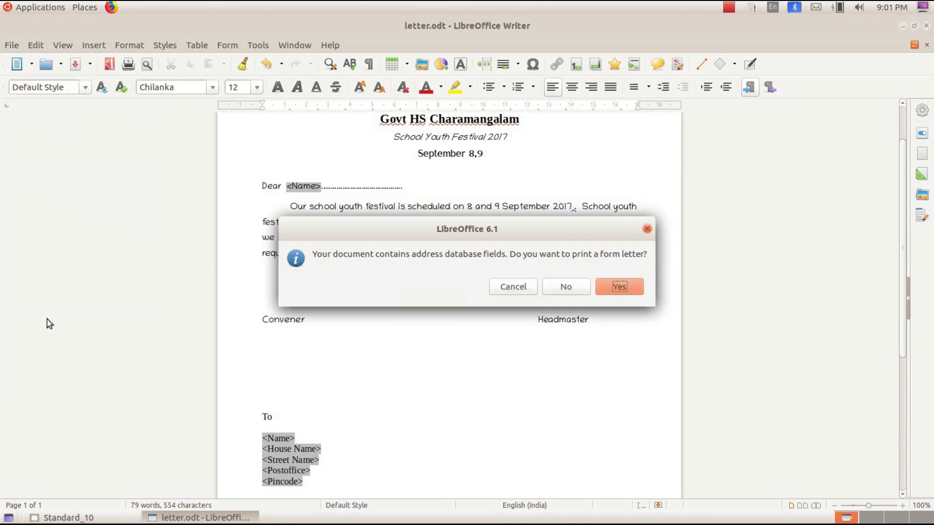
{"action": "left_click", "coordinate": [625, 288]}
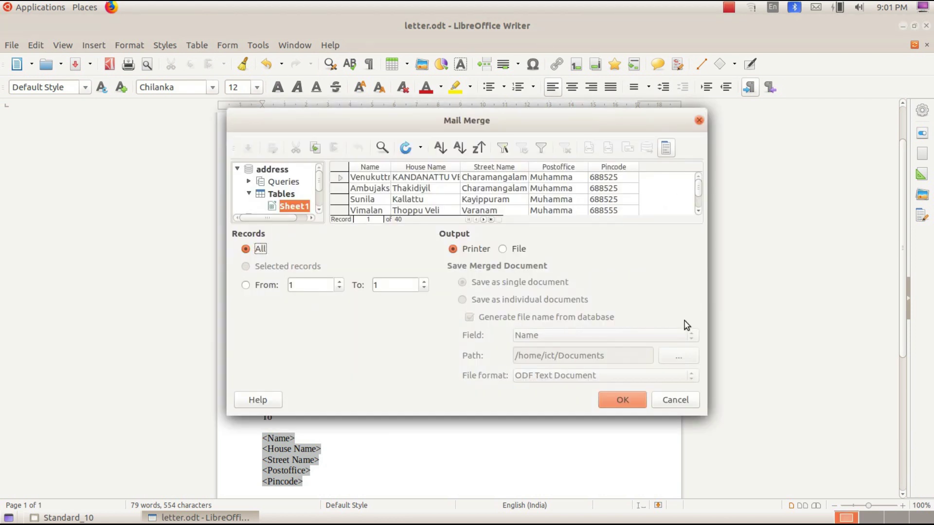
Choose File as the mail merge output
{"action": "left_click", "coordinate": [503, 250]}
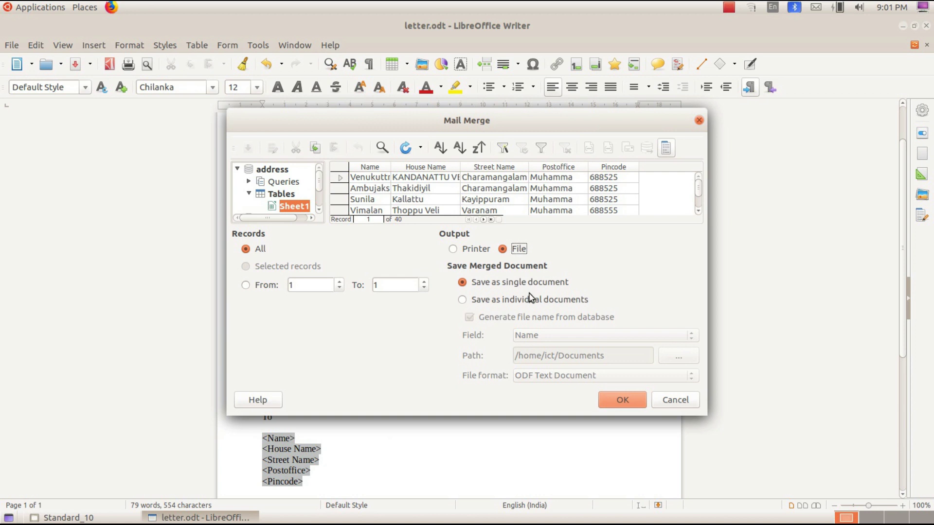
Save the merged letters as 13 in the ict/Students_Works_10 folder
{"action": "left_click", "coordinate": [618, 396]}
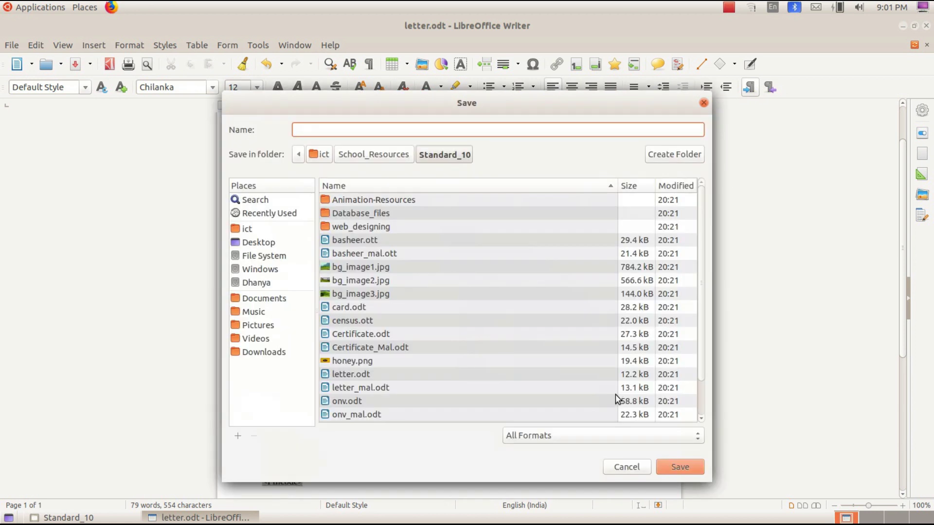
{"action": "left_click", "coordinate": [262, 231]}
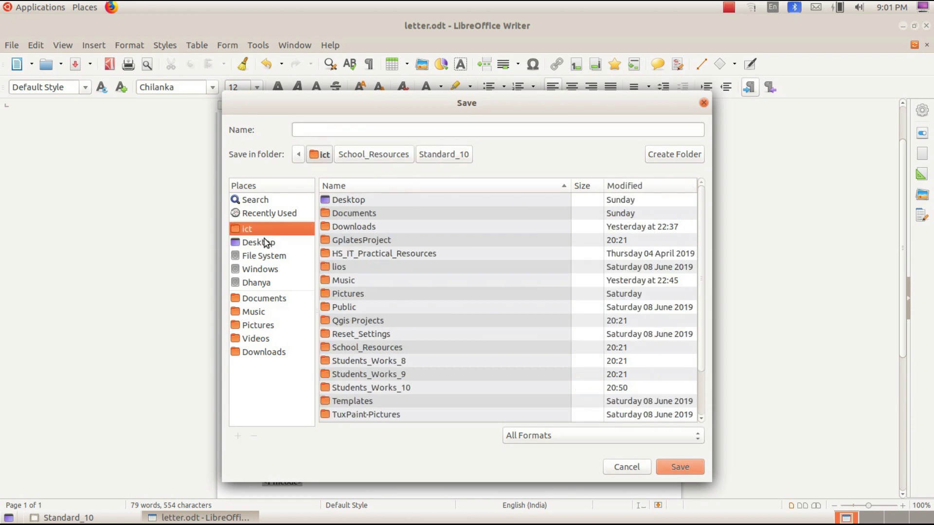
{"action": "left_click", "coordinate": [389, 388]}
{"action": "double_click", "coordinate": [388, 389]}
{"action": "left_click", "coordinate": [348, 130]}
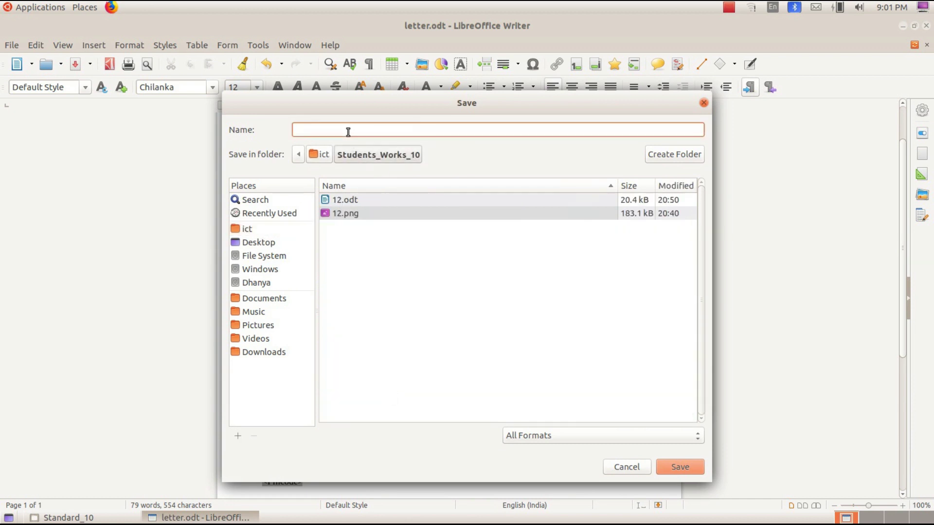
{"action": "type", "text": "13"}
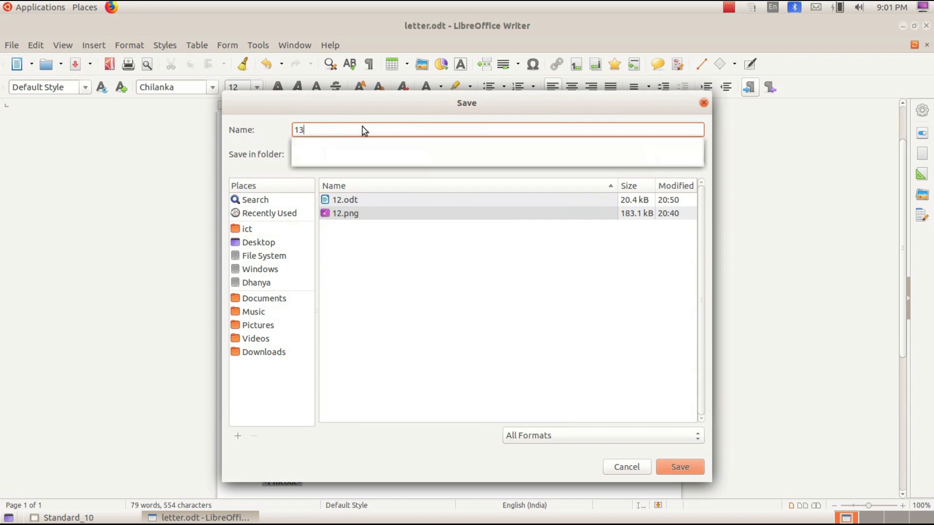
{"action": "left_click", "coordinate": [679, 468]}
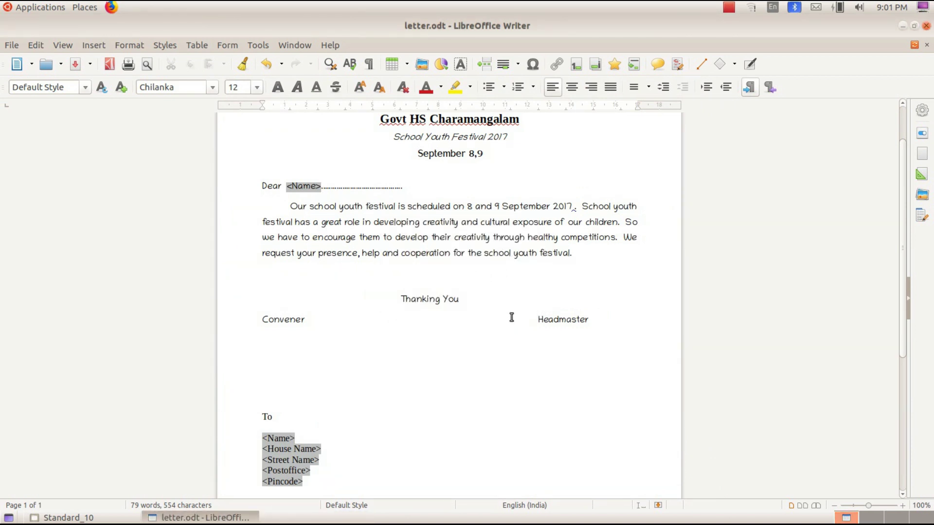
Open 13.odt from the Students_Works_10 folder to view the 79 merged letters
{"action": "left_click", "coordinate": [8, 46]}
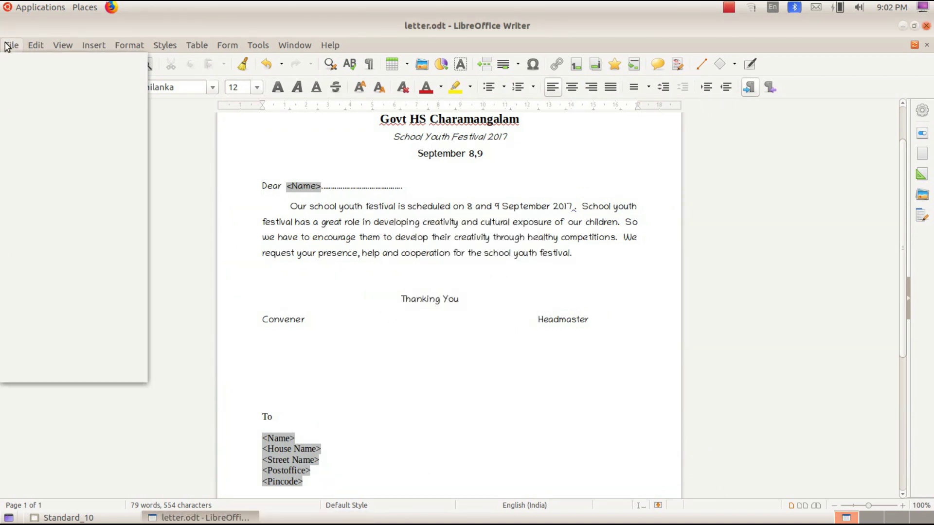
{"action": "left_click", "coordinate": [5, 72]}
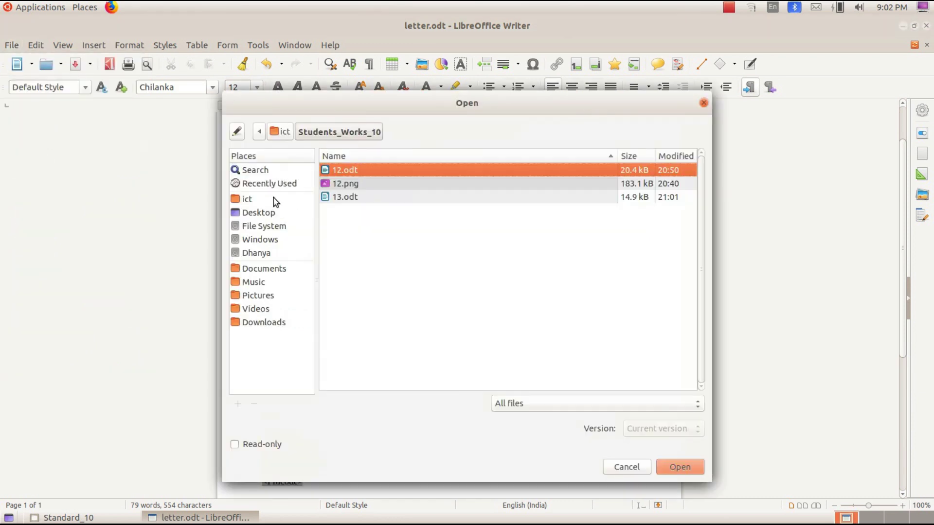
{"action": "left_click", "coordinate": [339, 199]}
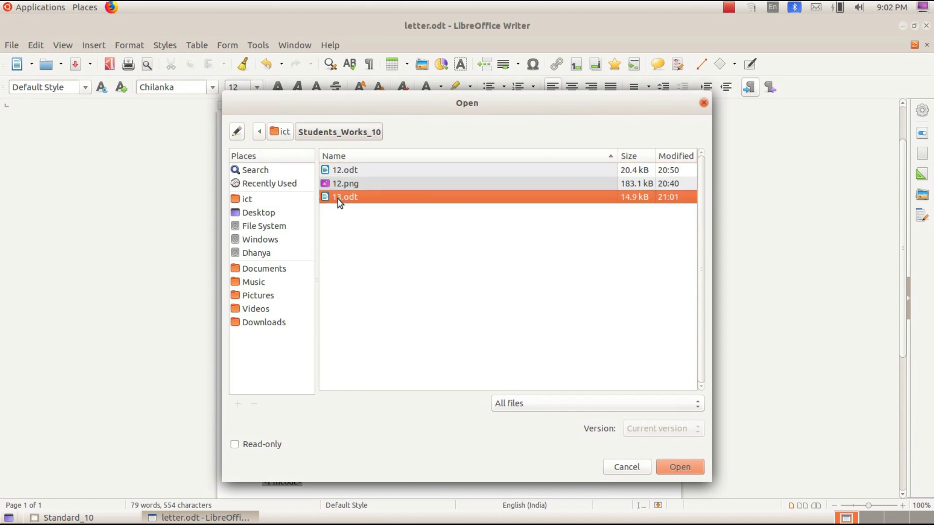
{"action": "double_click", "coordinate": [339, 198]}
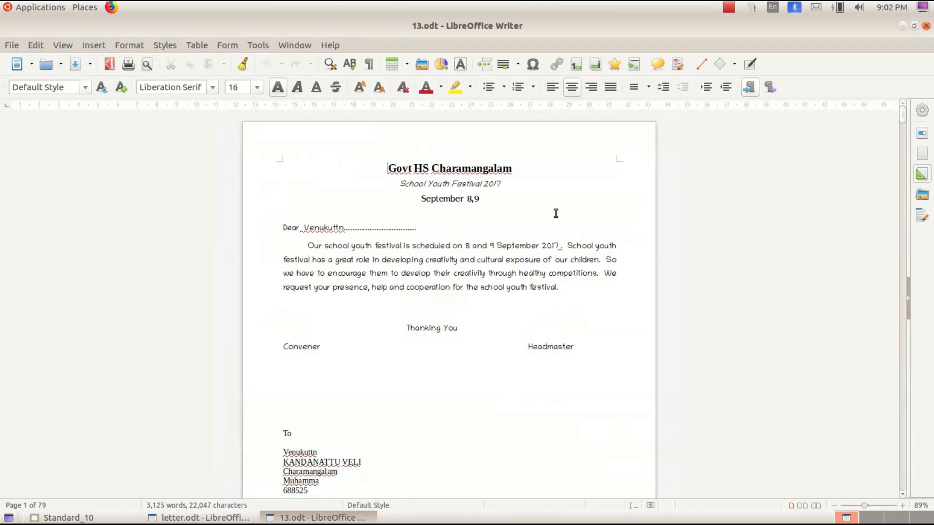
{"action": "scroll", "coordinate": [404, 263], "scroll_direction": "down", "scroll_amount": 3}
{"action": "scroll", "coordinate": [329, 341], "scroll_direction": "down", "scroll_amount": 7}
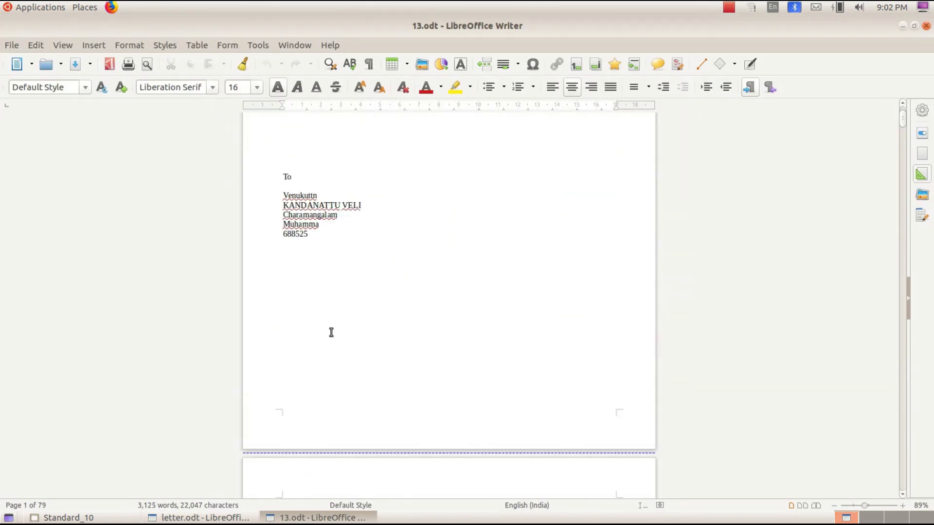